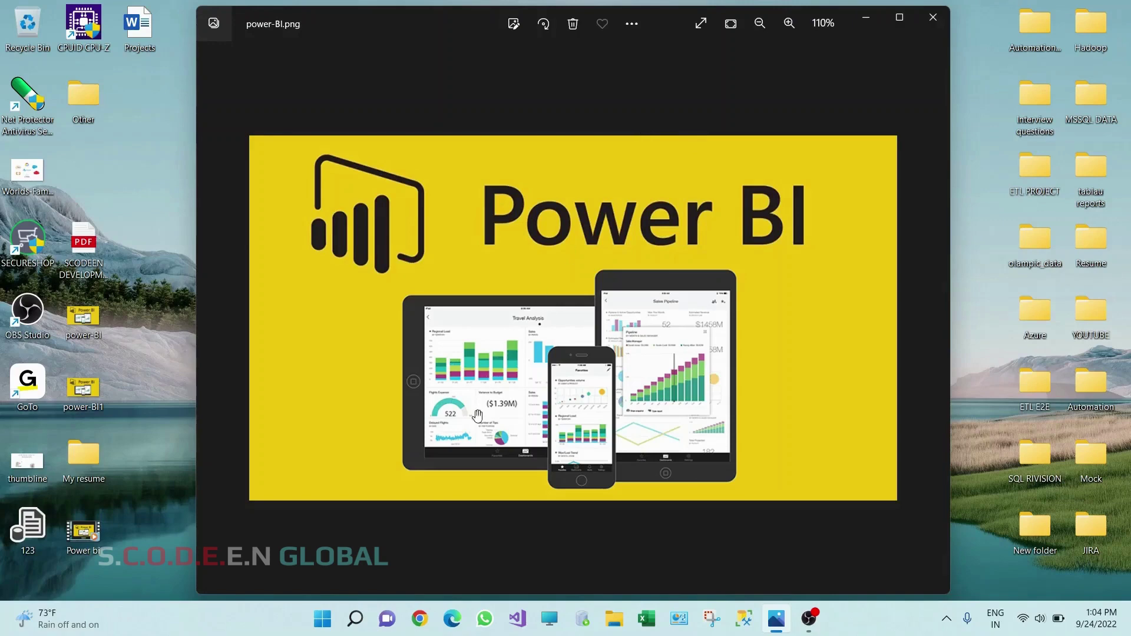
- Launch Chrome from the taskbar and search Google for 'power bi'
click(421, 628)
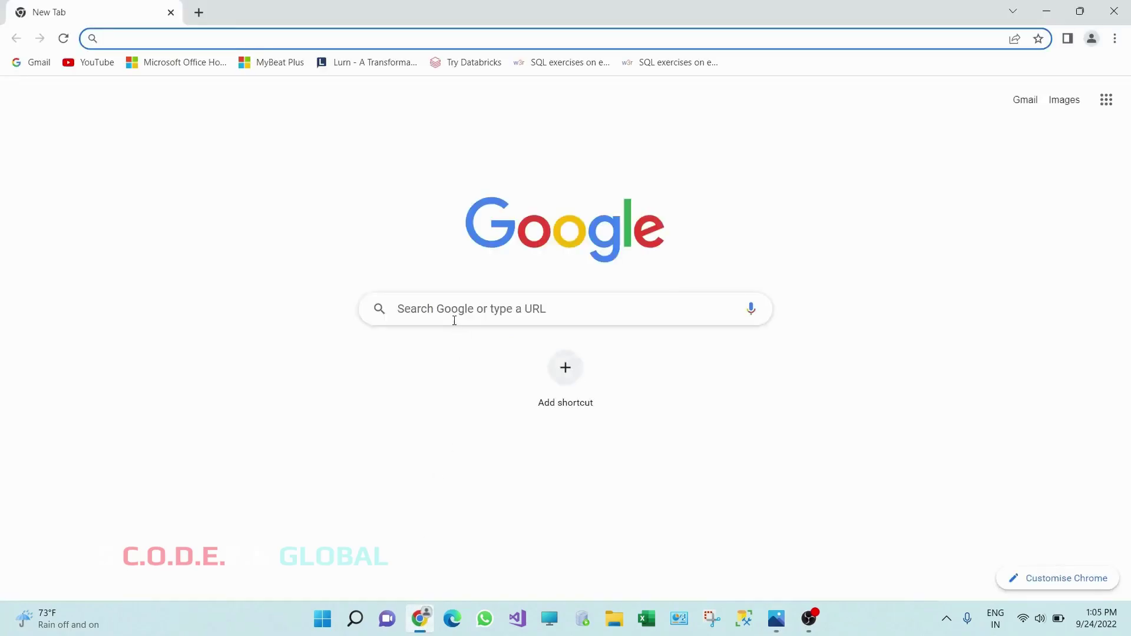
click(453, 316)
text(pow)
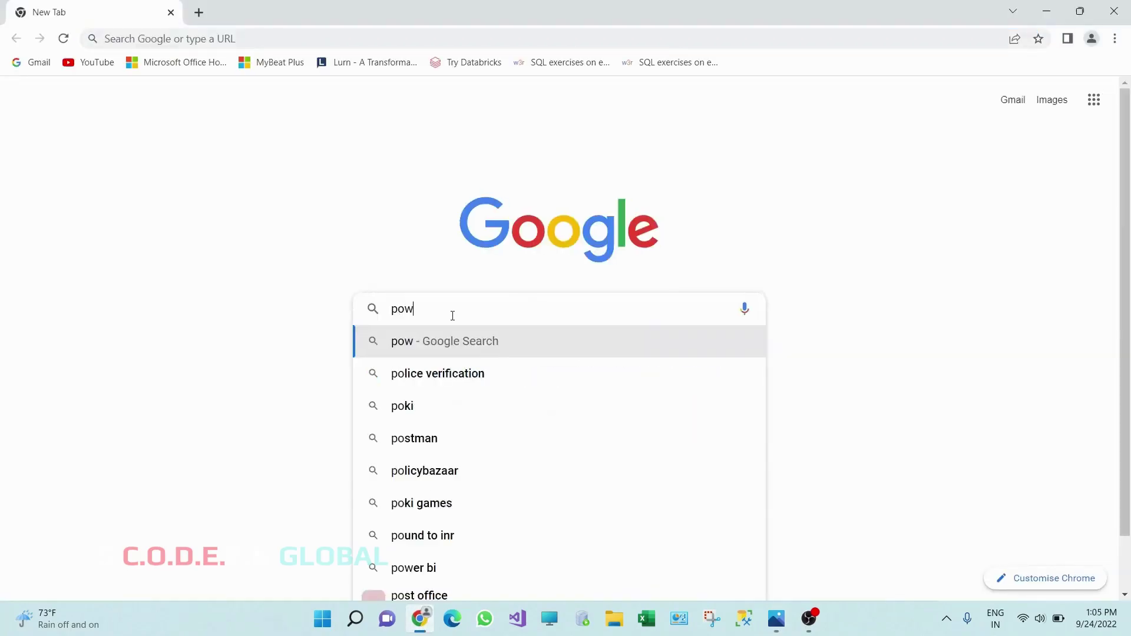
text(er b )
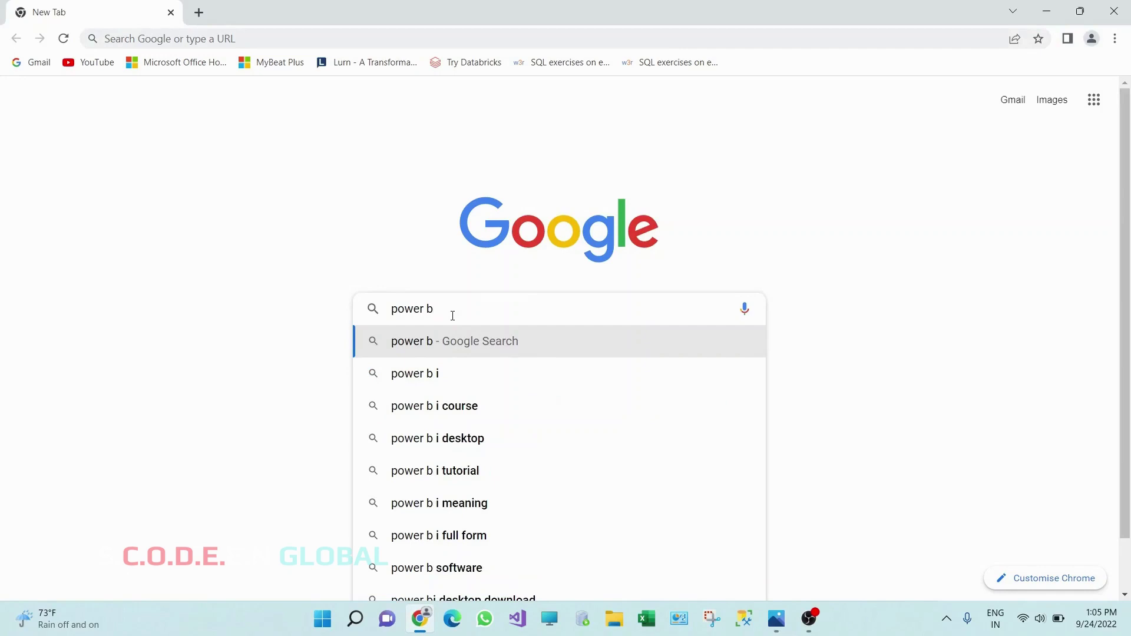
text(i)
key(Return)
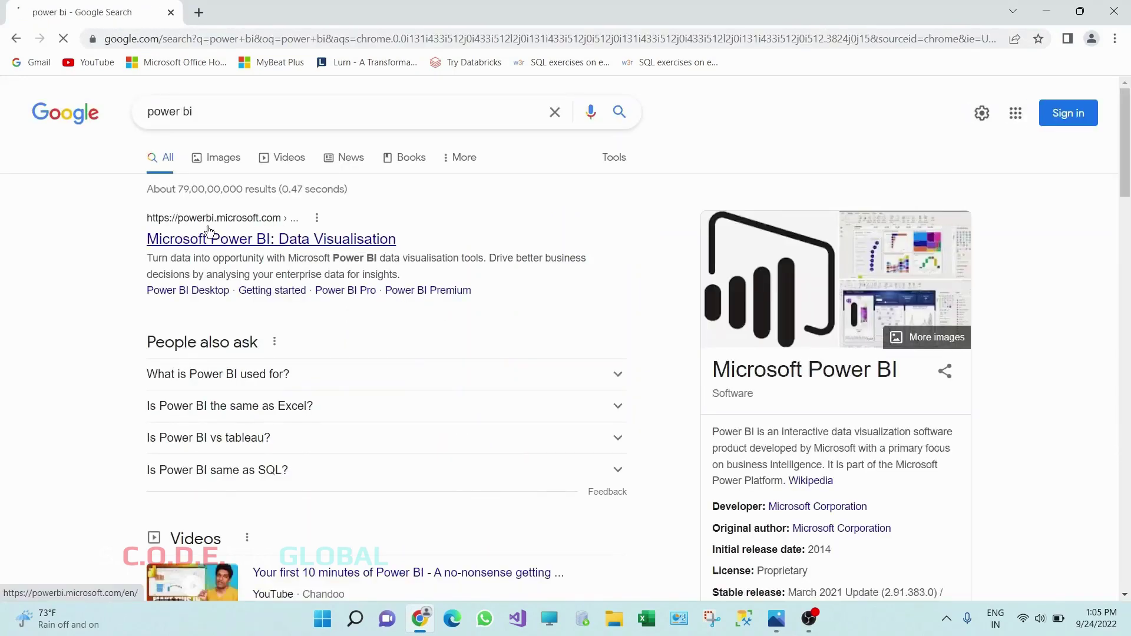
- Open the official powerbi.microsoft.com site and go to Products > Power BI Desktop
click(241, 242)
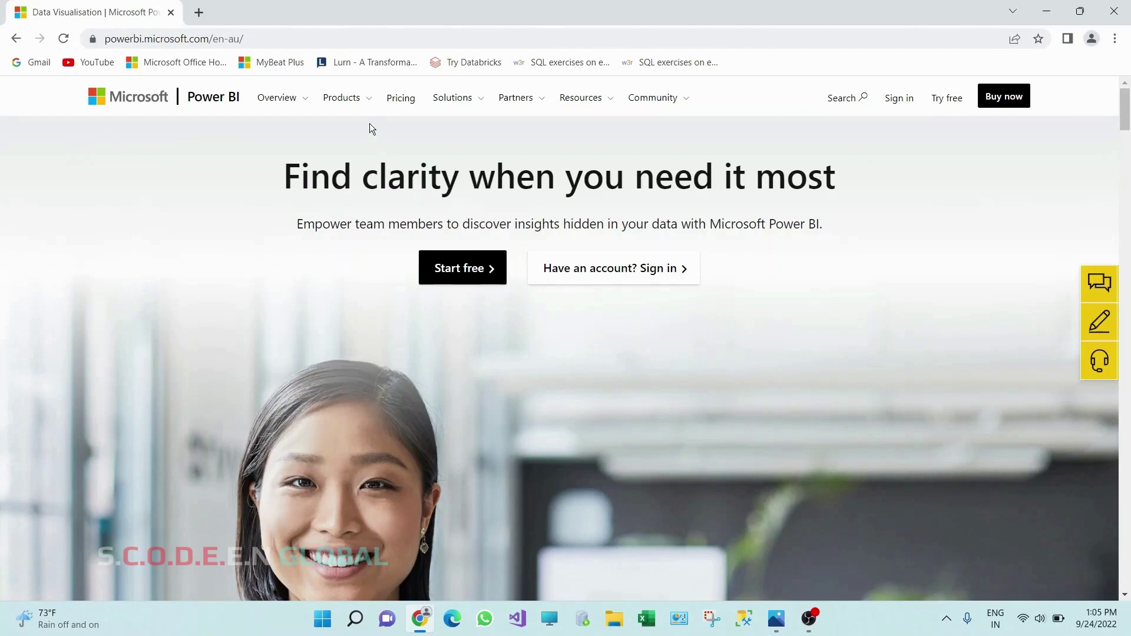
click(362, 100)
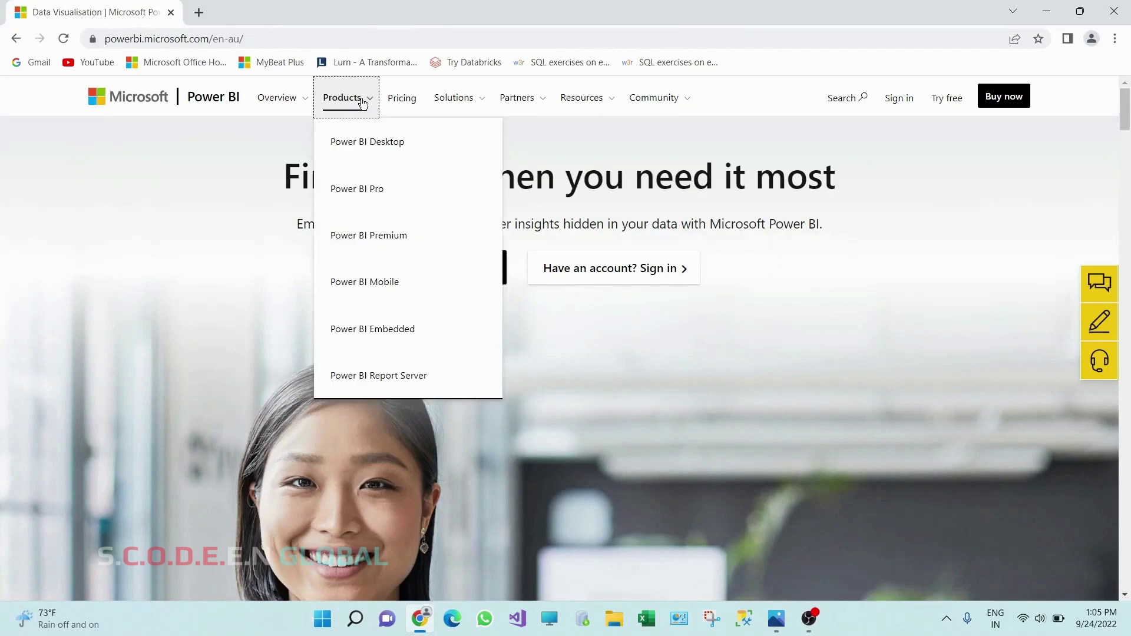
click(366, 143)
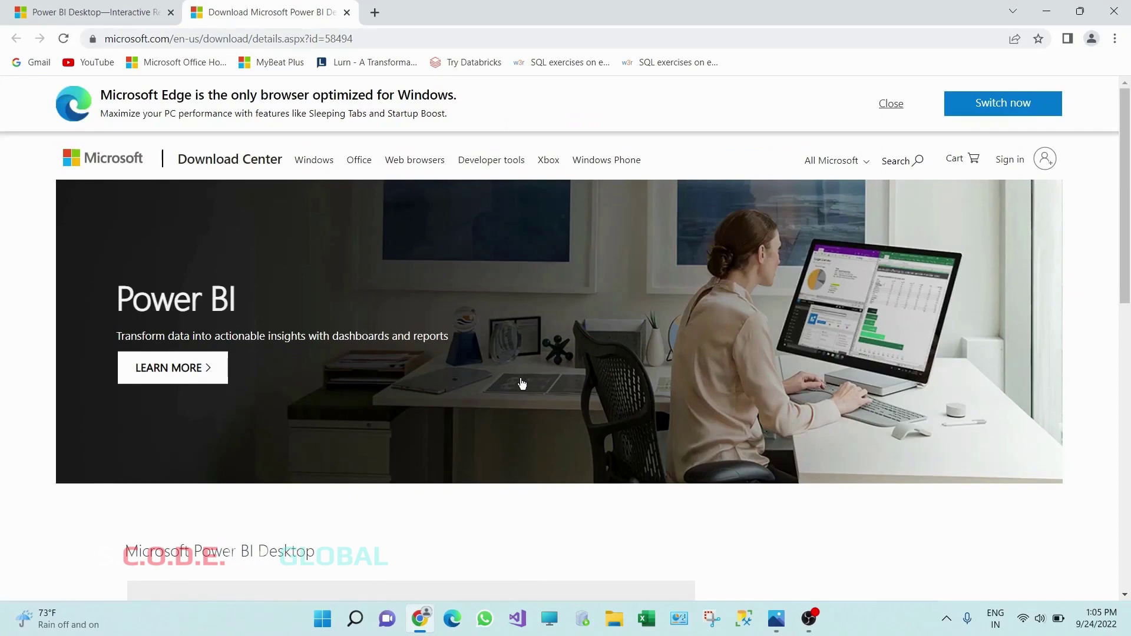
- Keep English as the download language in the Select Language dropdown
scroll(521, 383, down, 5)
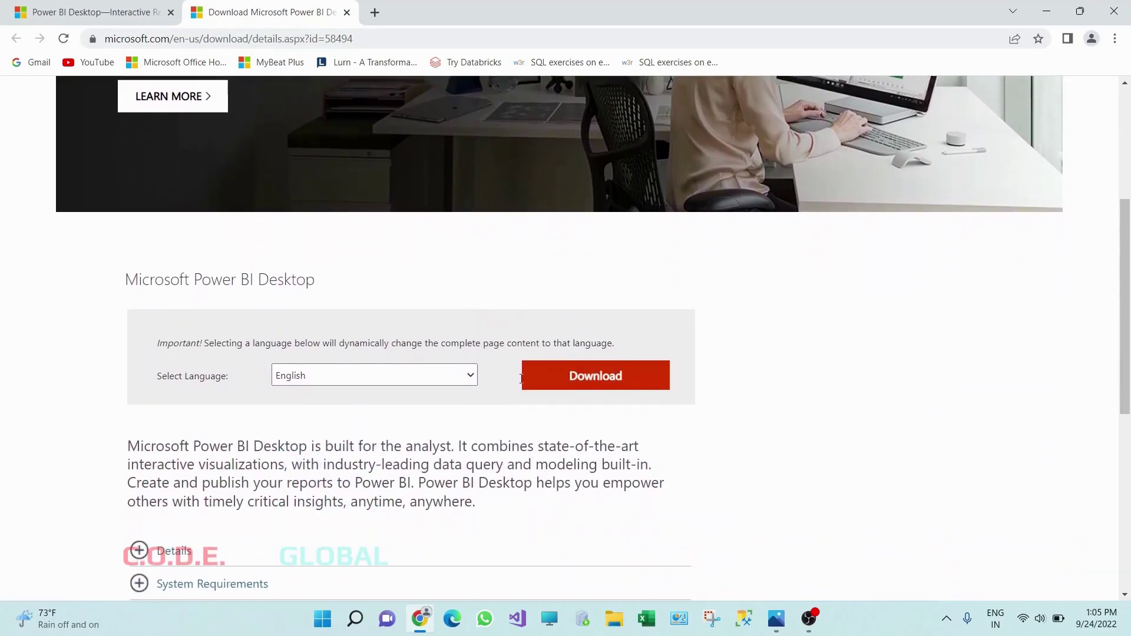
scroll(521, 378, down, 1)
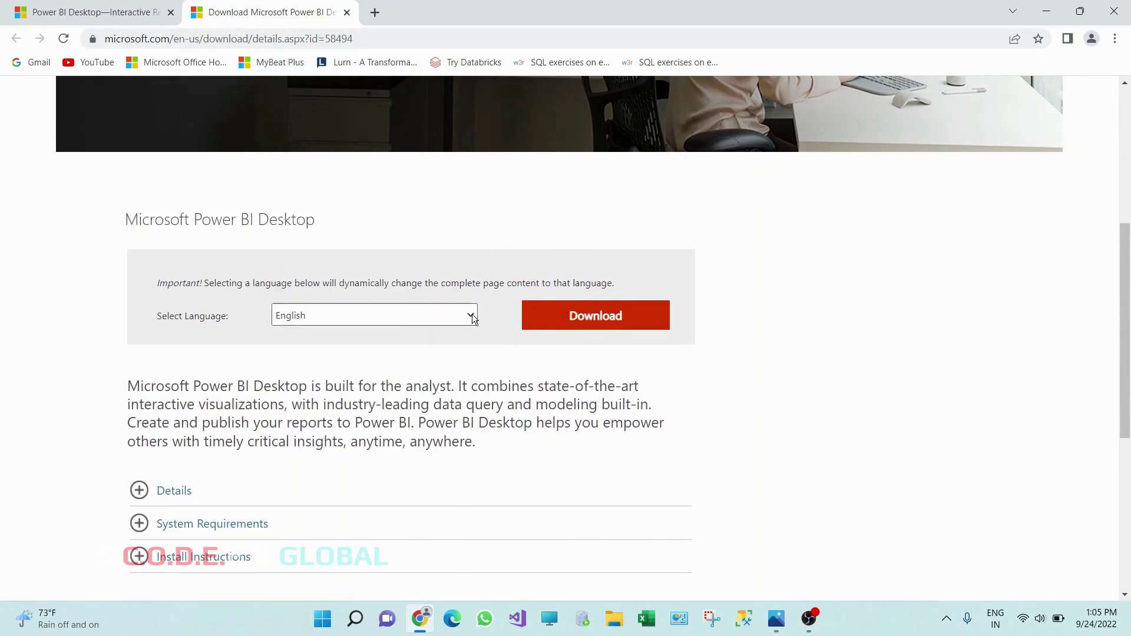
click(472, 316)
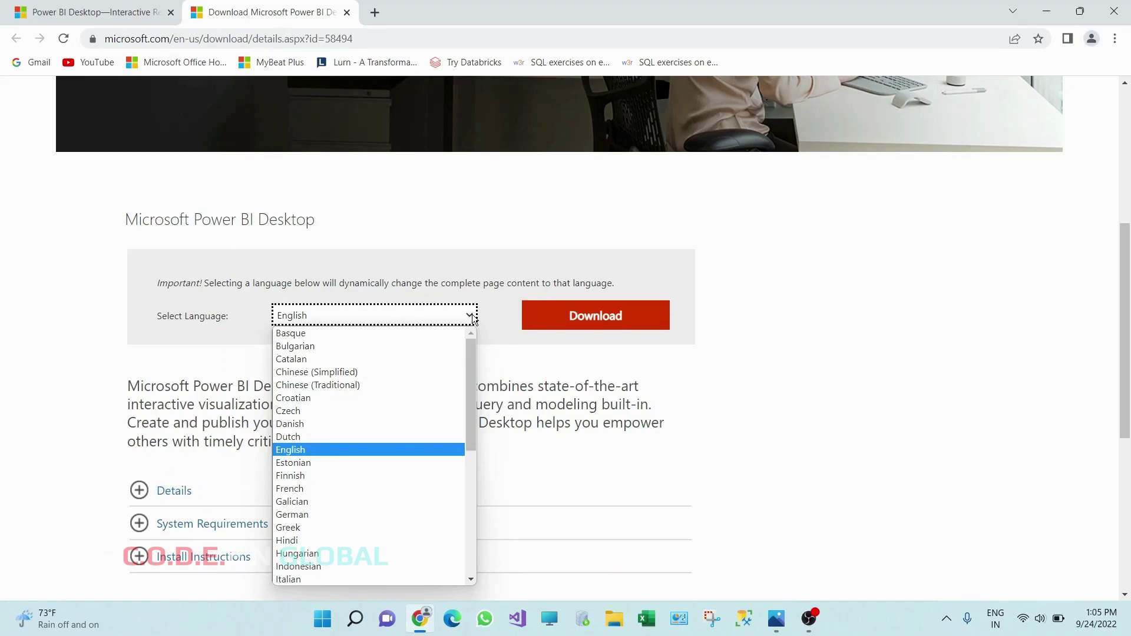
click(472, 316)
- Expand and review Power BI Desktop's System Requirements section
scroll(526, 370, down, 1)
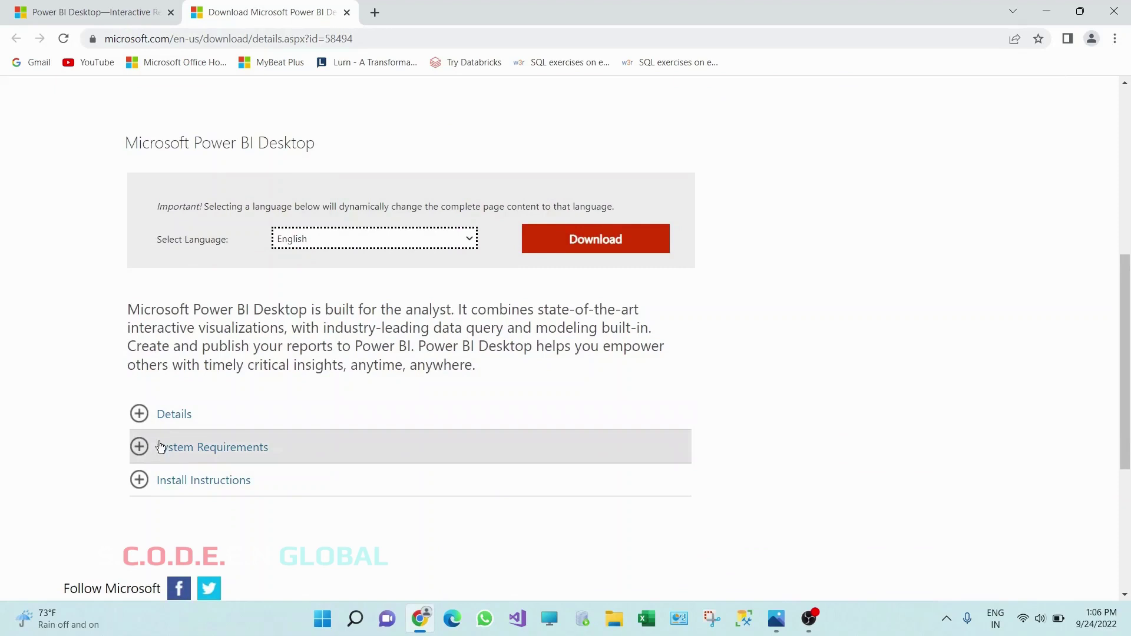
click(141, 449)
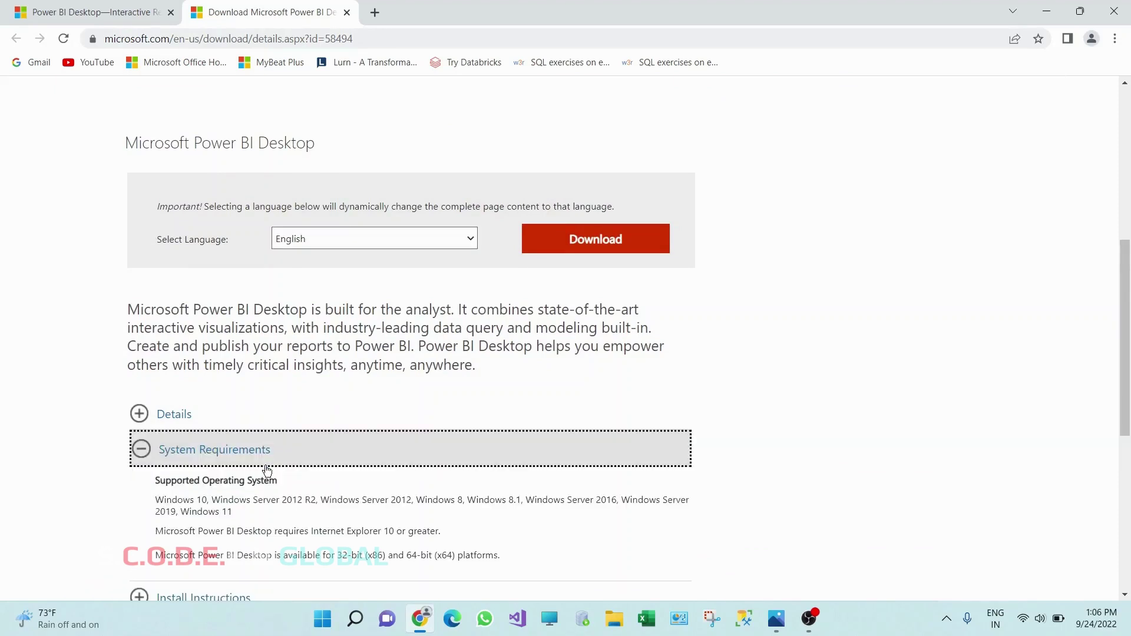
scroll(282, 469, down, 1)
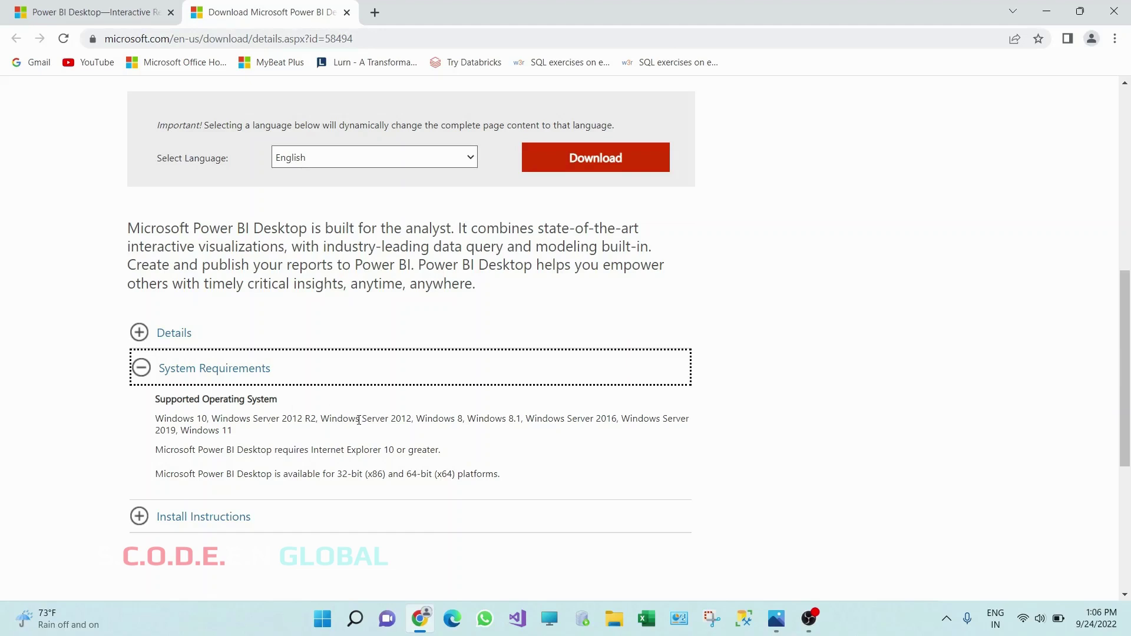
scroll(548, 262, up, 1)
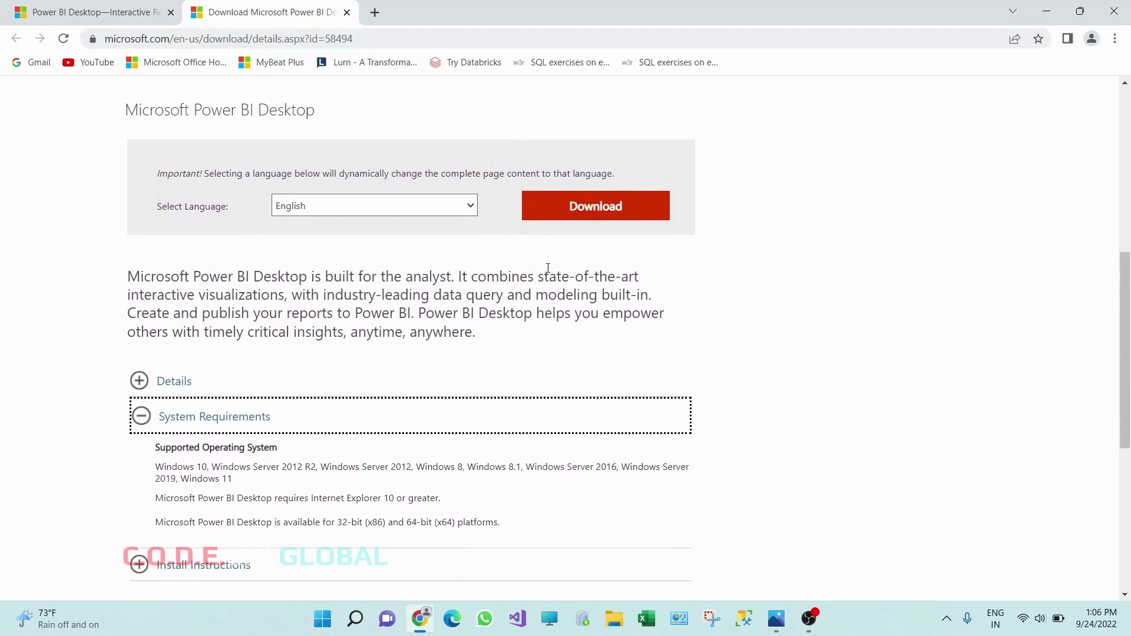
- Download the 64-bit installer PBIDesktopSetup_x64.exe (386.1 MB) from the file list
click(591, 211)
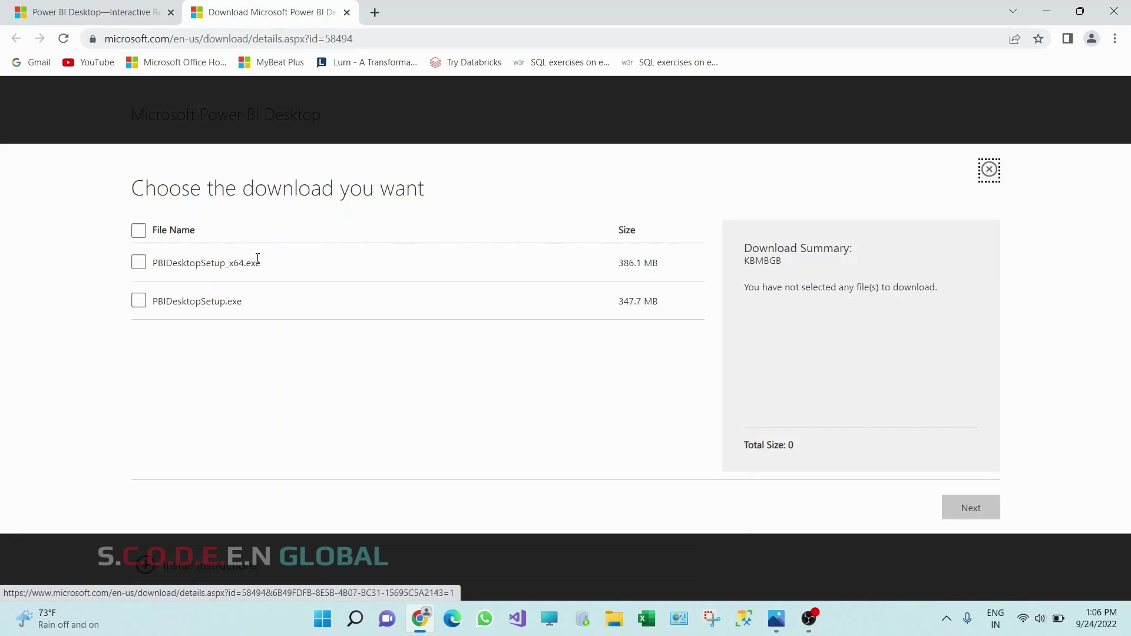
click(138, 262)
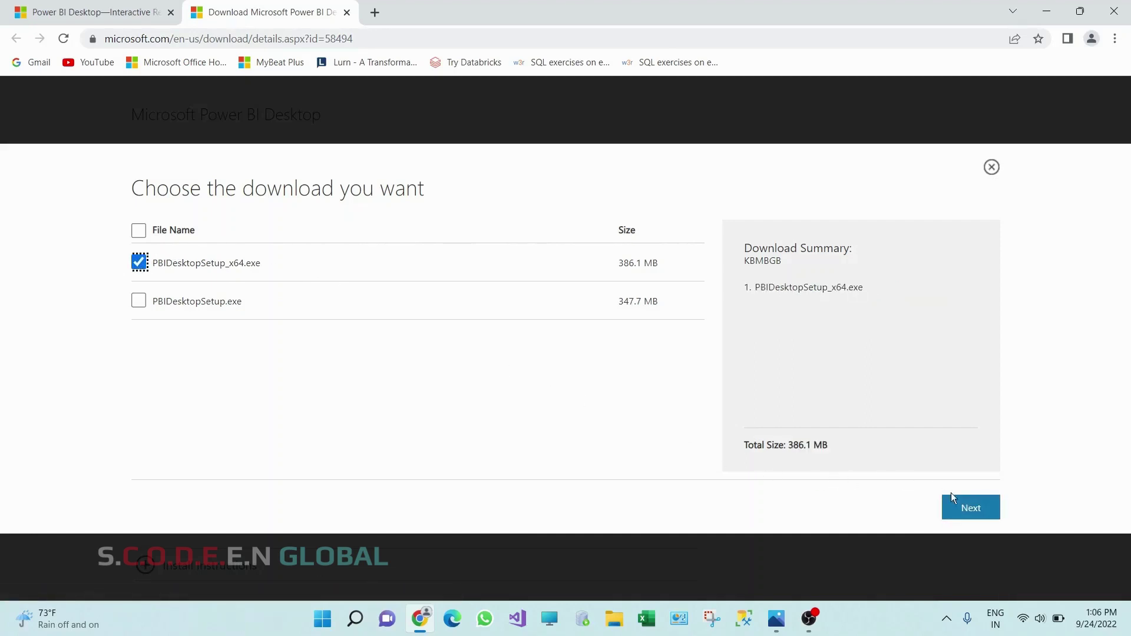
click(970, 510)
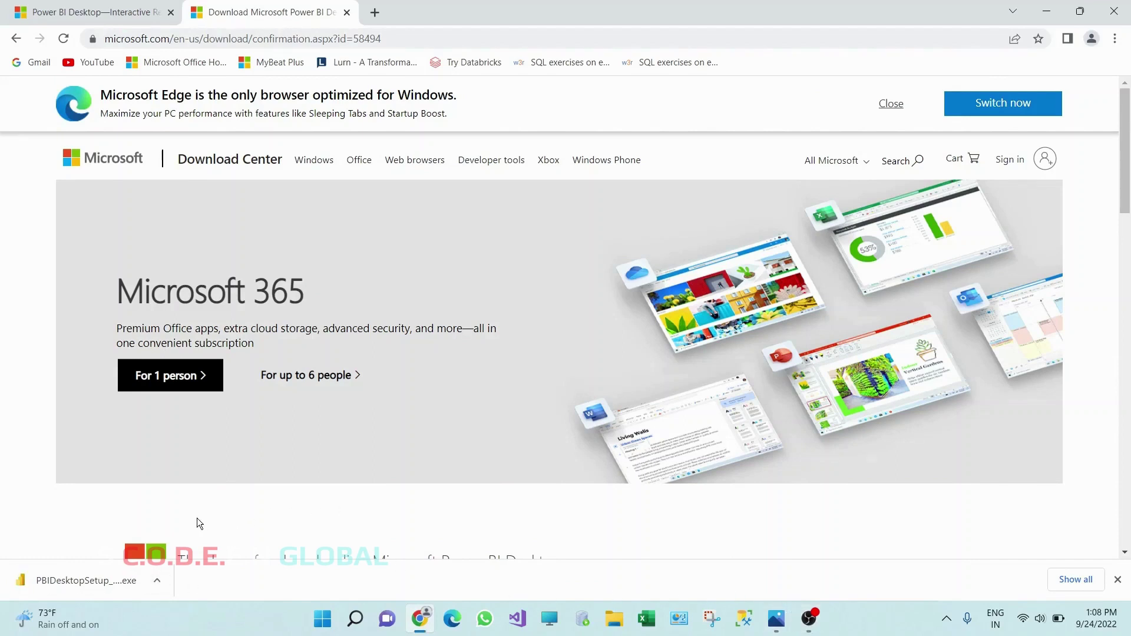
- Show the downloaded PBIDesktopSetup_x64 installer in its Downloads folder
click(157, 582)
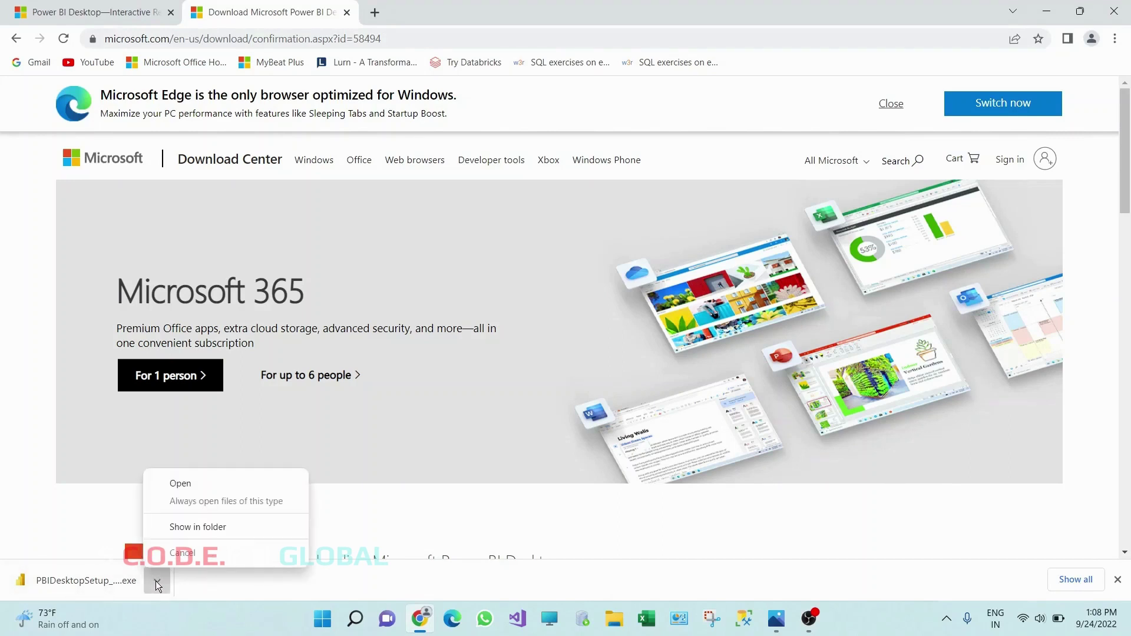
click(205, 524)
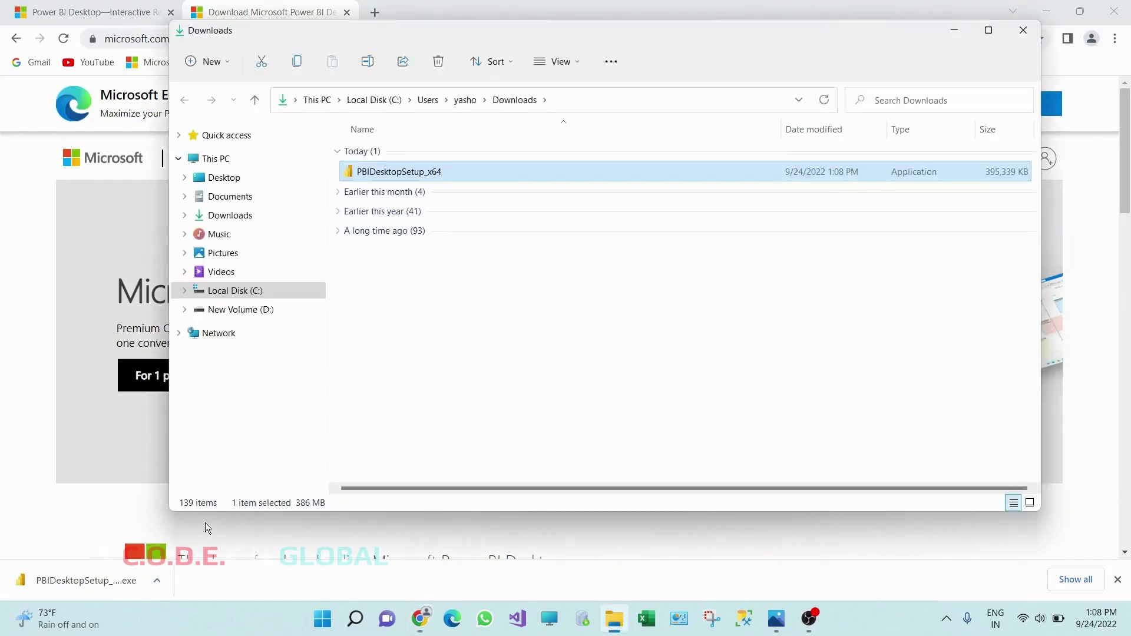
- Run PBIDesktopSetup_x64 from the Downloads folder to start the setup wizard
double_click(429, 172)
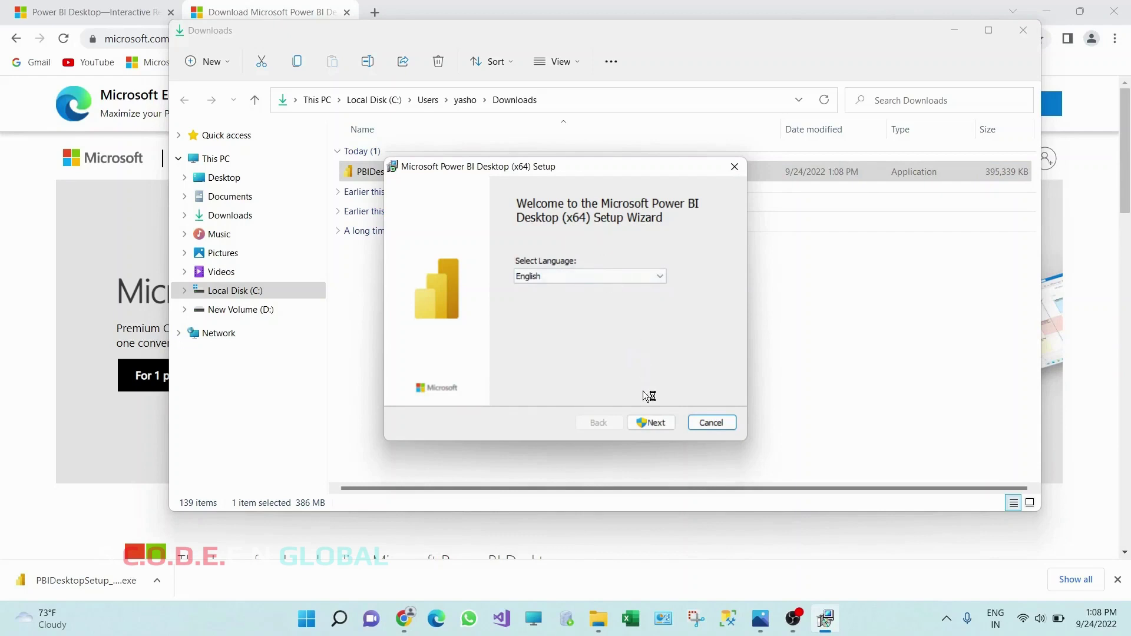
- Install Power BI Desktop in English, accepting the license and default C:\Program Files folder
click(649, 420)
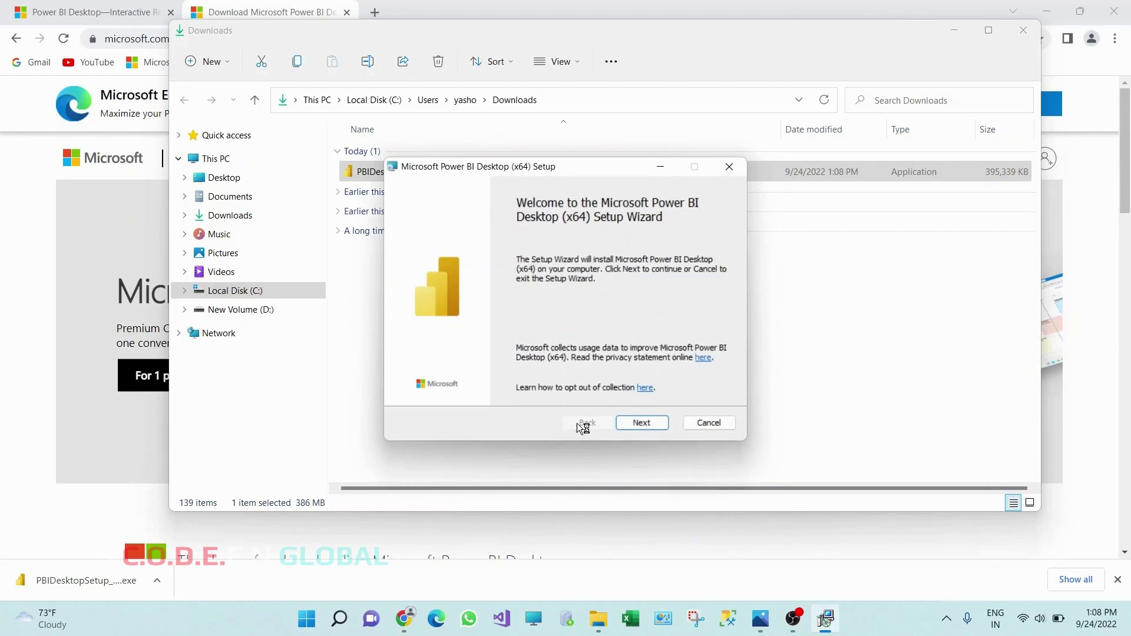
click(644, 427)
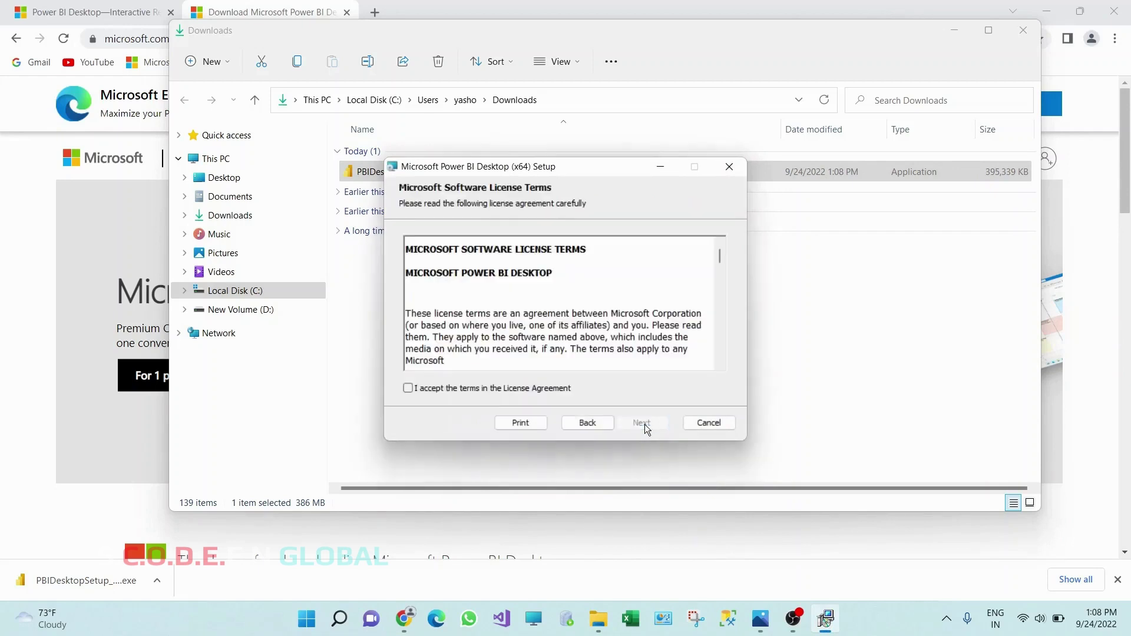
click(409, 388)
click(645, 421)
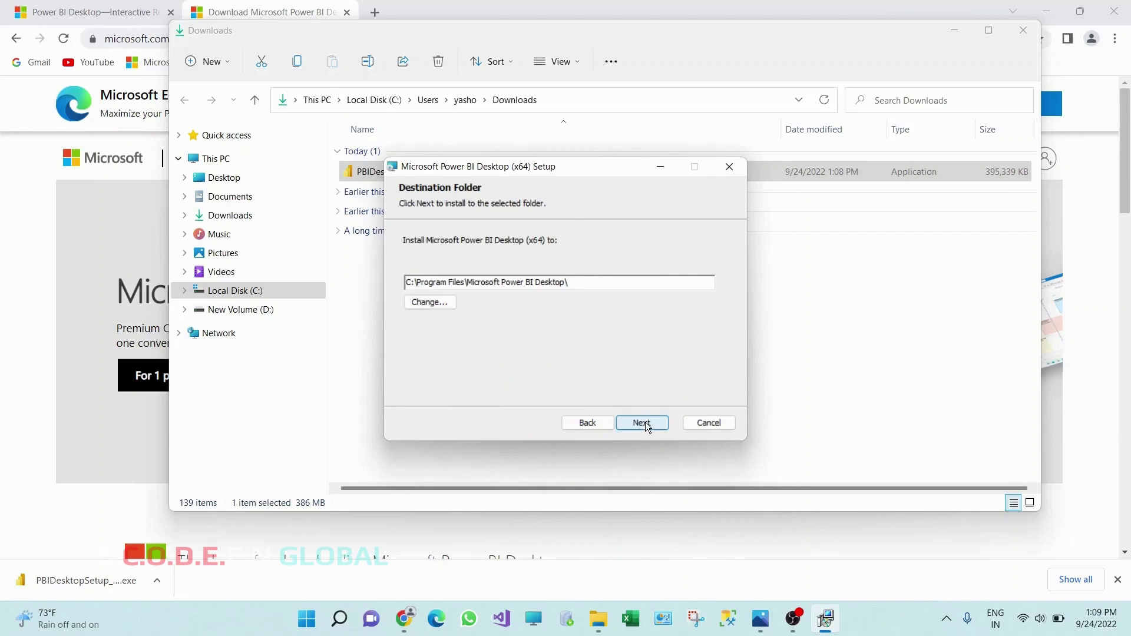
click(645, 421)
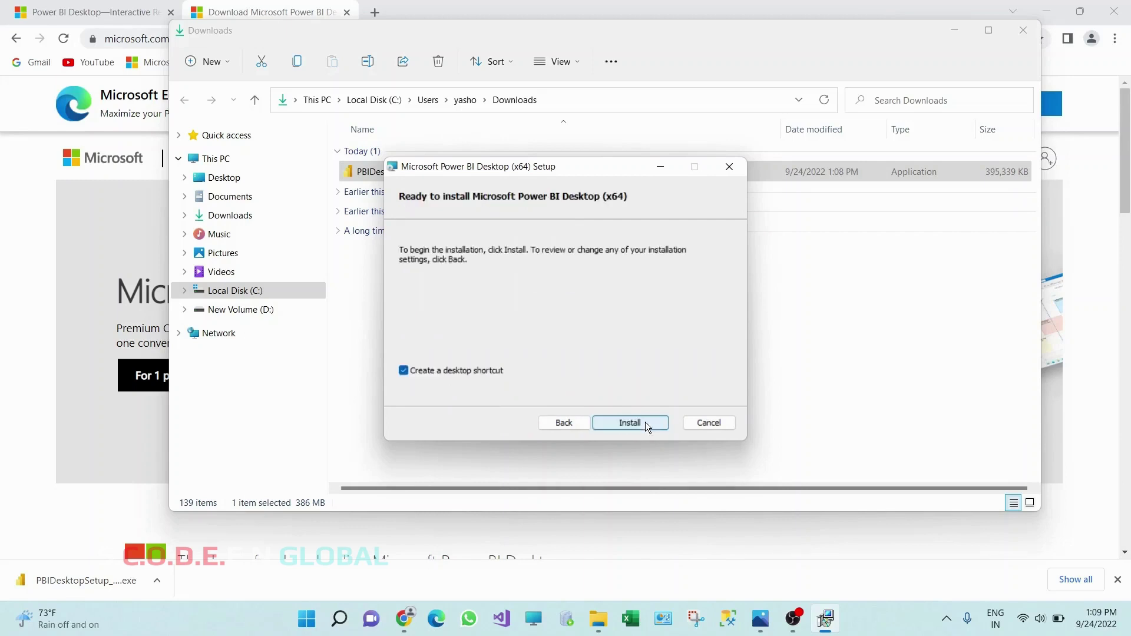
click(645, 421)
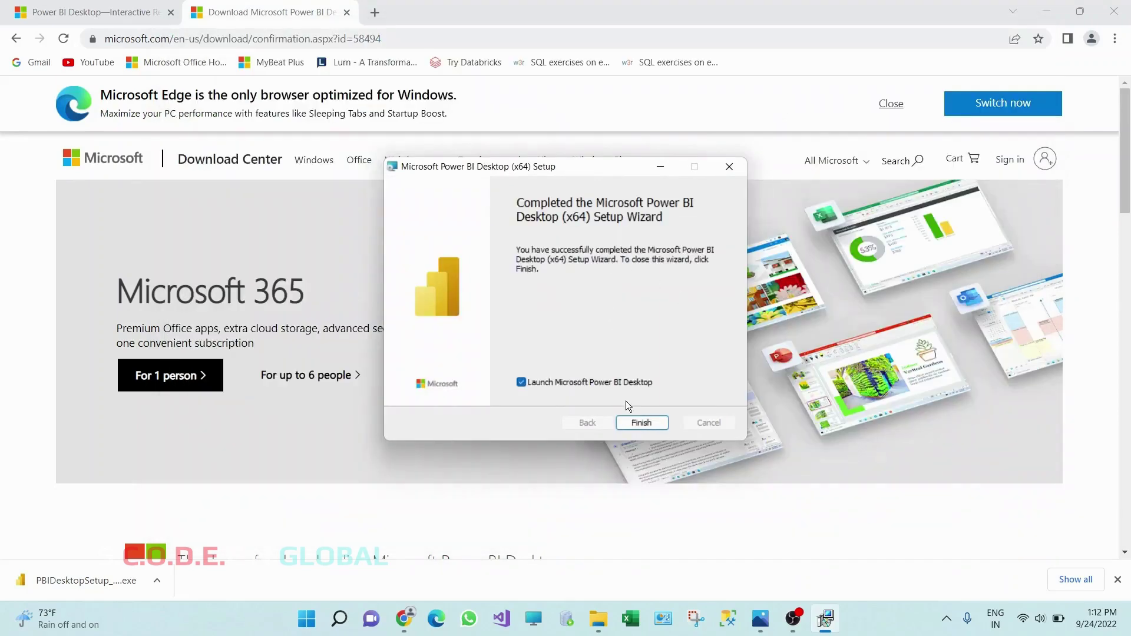
click(628, 422)
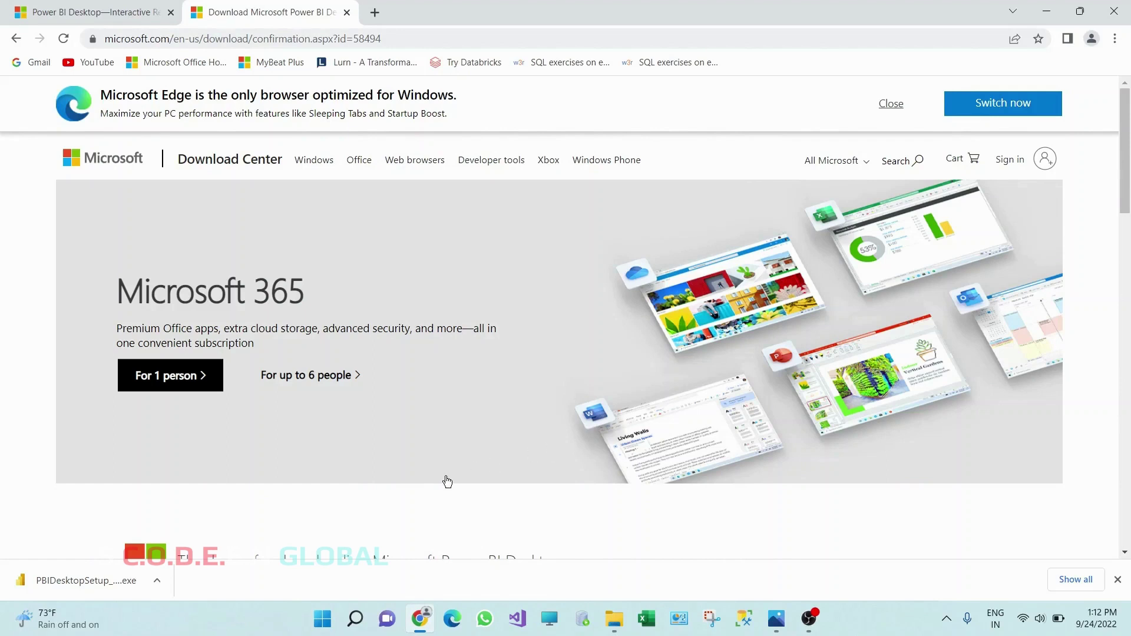
- Find 'power bi' in Windows Search and launch Power BI Desktop
click(354, 622)
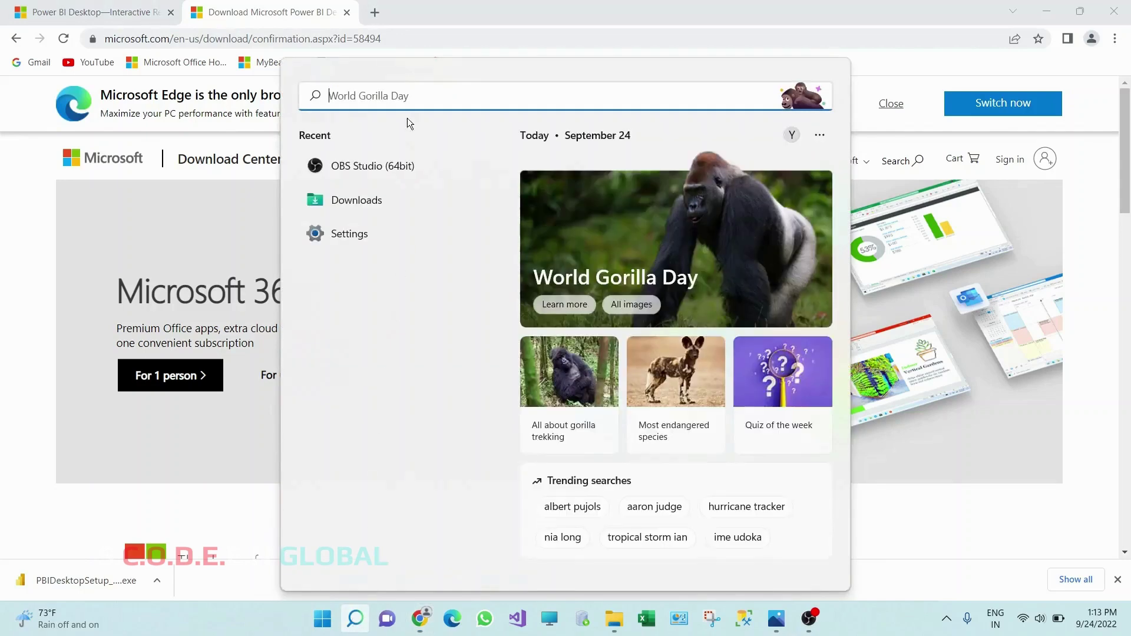
text(power bi)
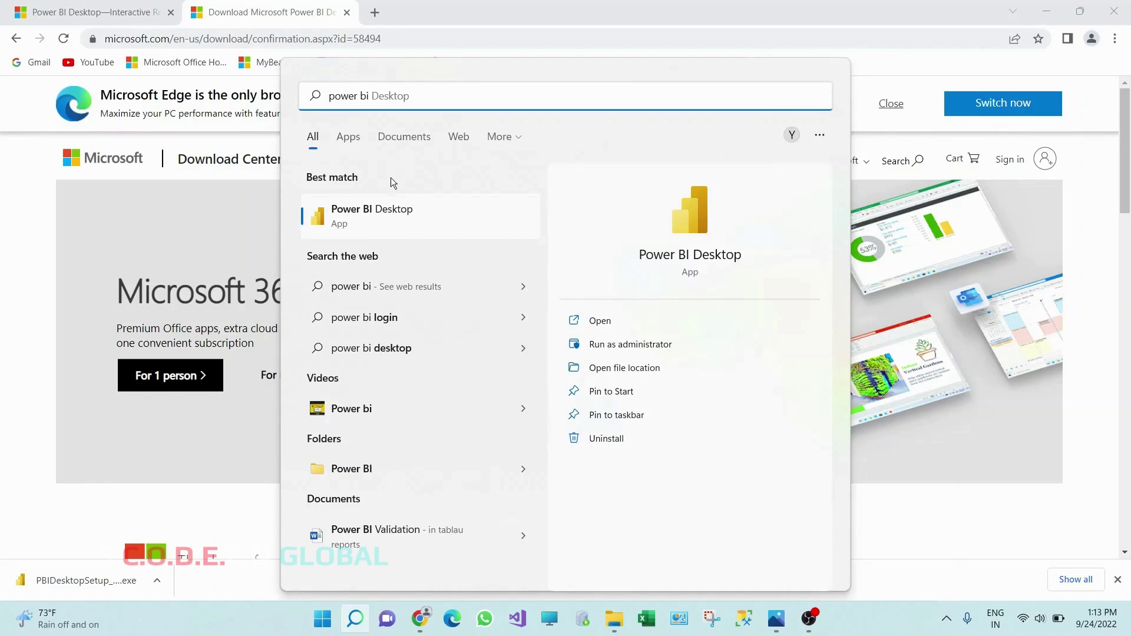
click(366, 216)
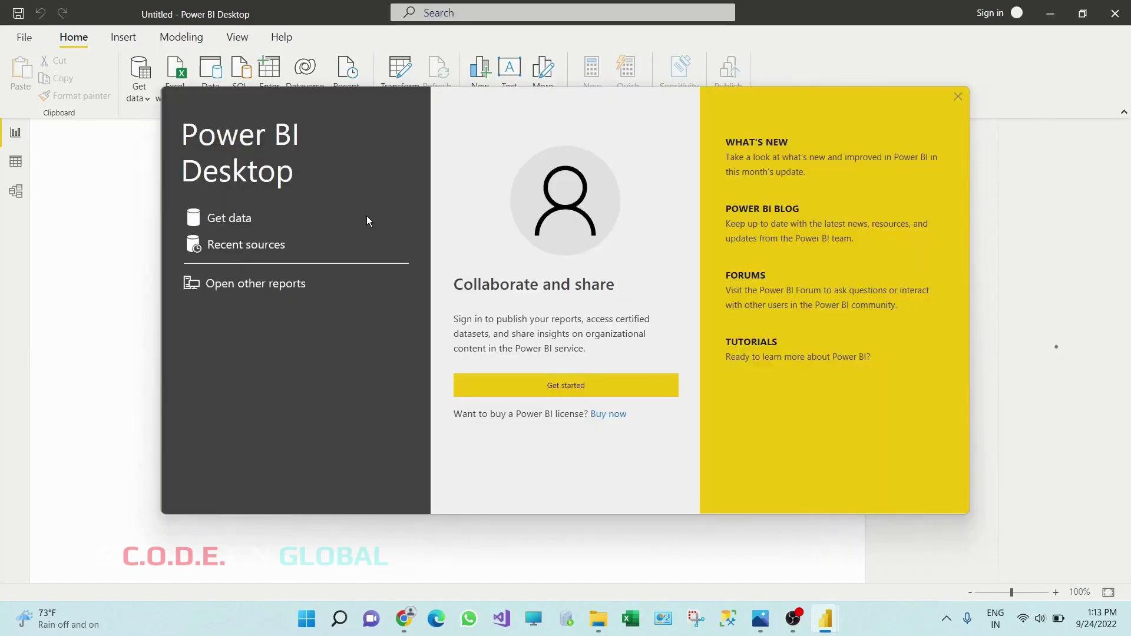
- Close the Power BI welcome screen and cancel the email sign-in prompt
click(536, 384)
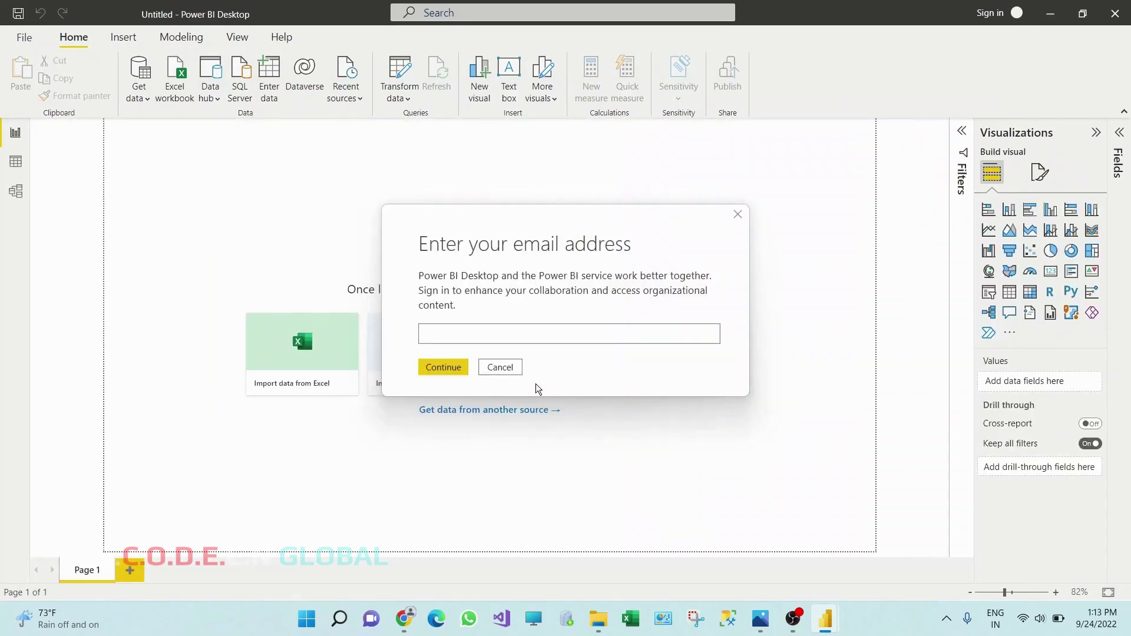
click(500, 367)
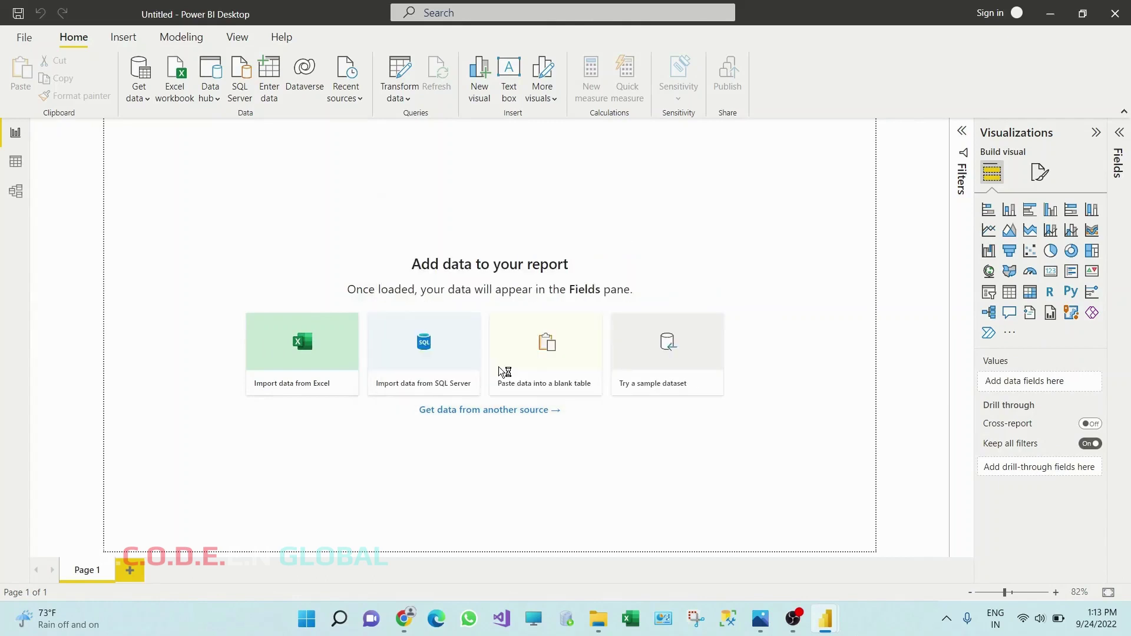